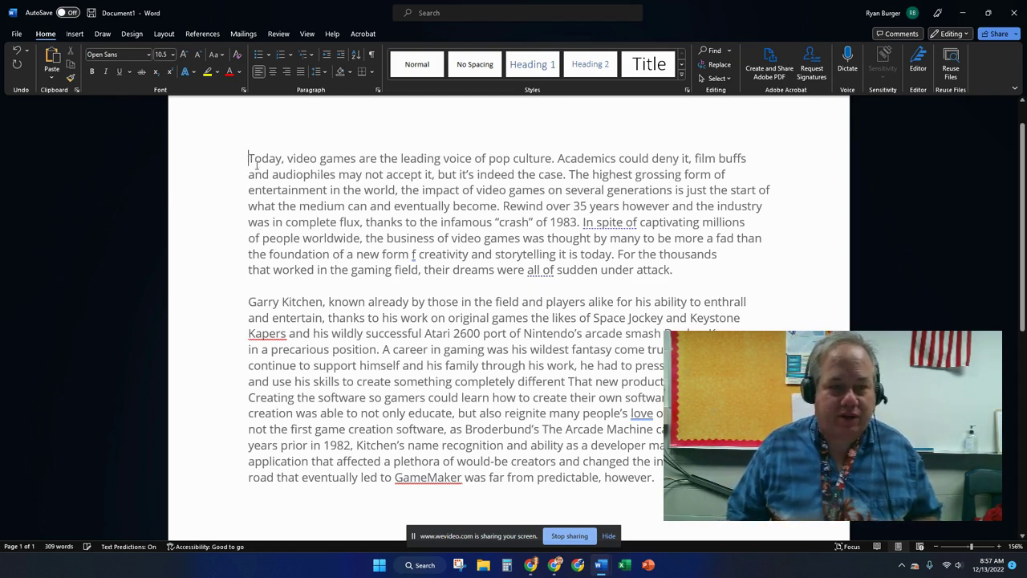
Step: Add the title line "Video Games and Garry Kitchen" above the first paragraph, separated from it by blank space
key(Return)
key(Return)
key(Return)
key(Up)
key(Up)
text(Viod)
key(BackSpace)
key(BackSpace)
key(BackSpace)
text(deo)
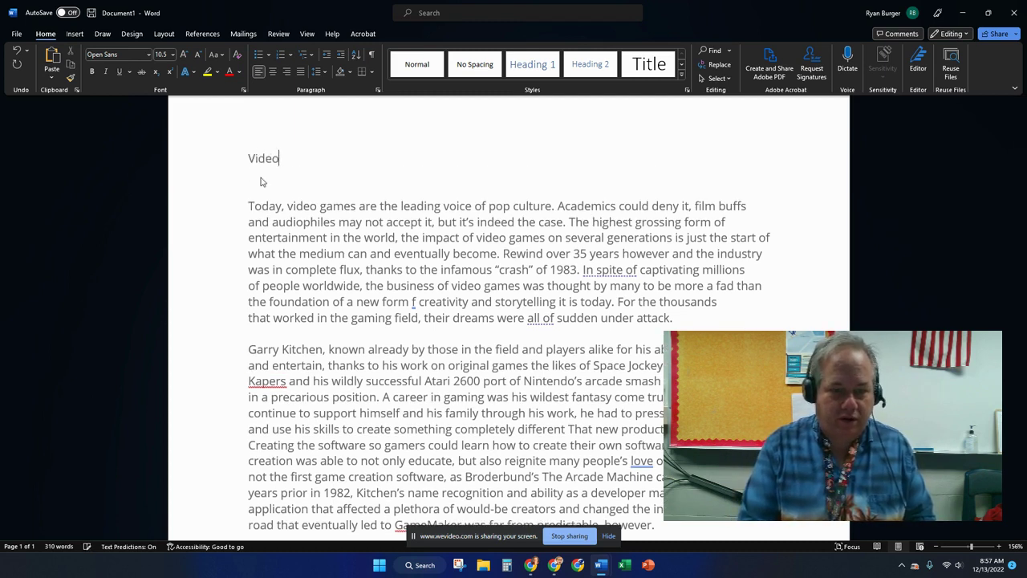
text( Games and Garry)
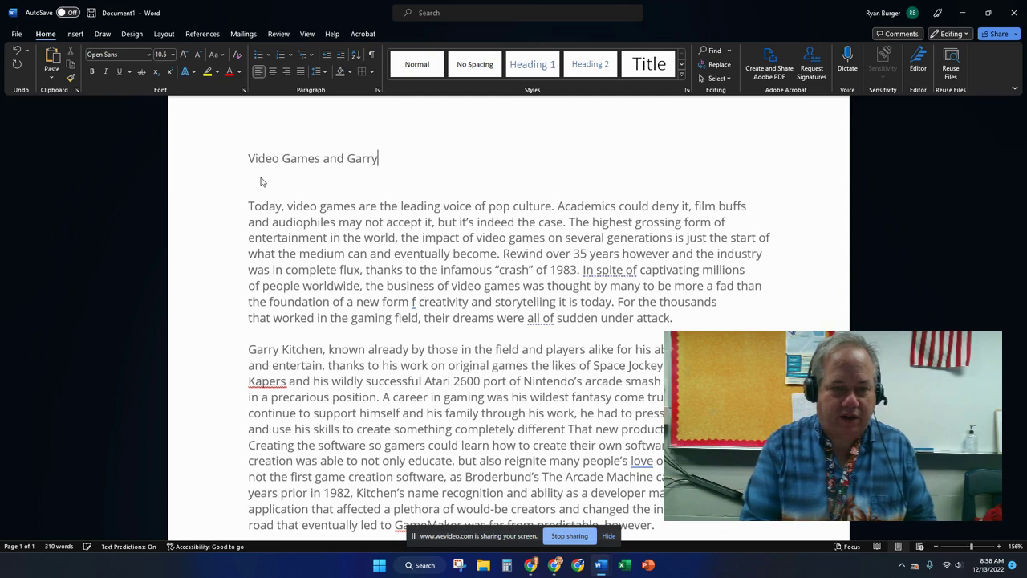
text( Kitchen)
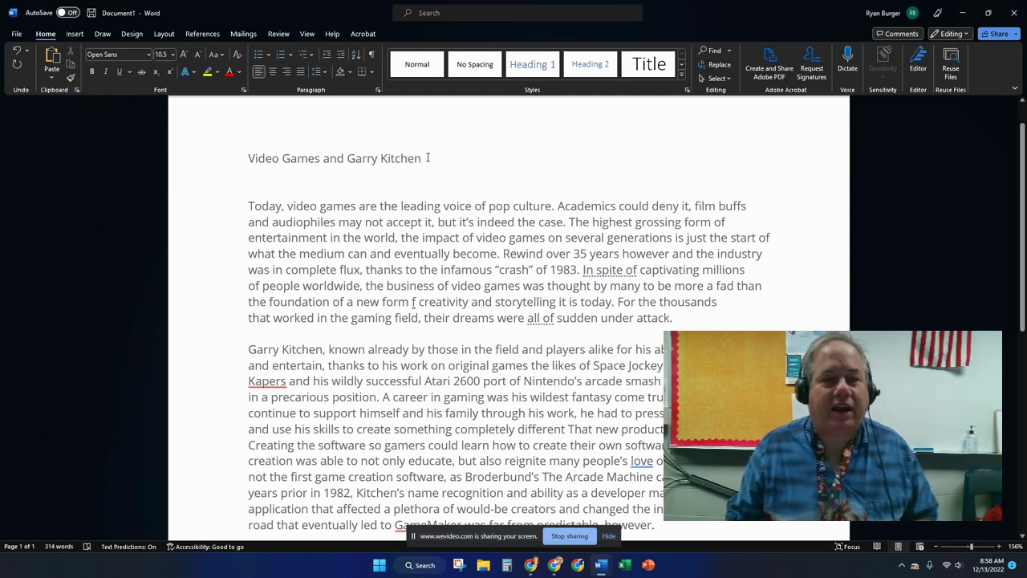
Step: Change the font of the whole title line to Berlin Sans FB Demi
click(231, 157)
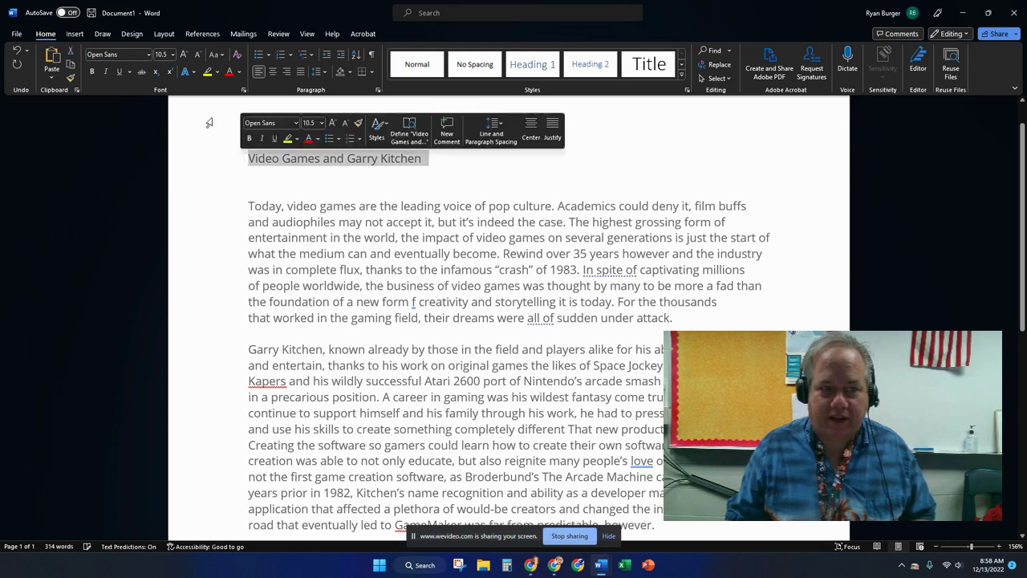
click(146, 53)
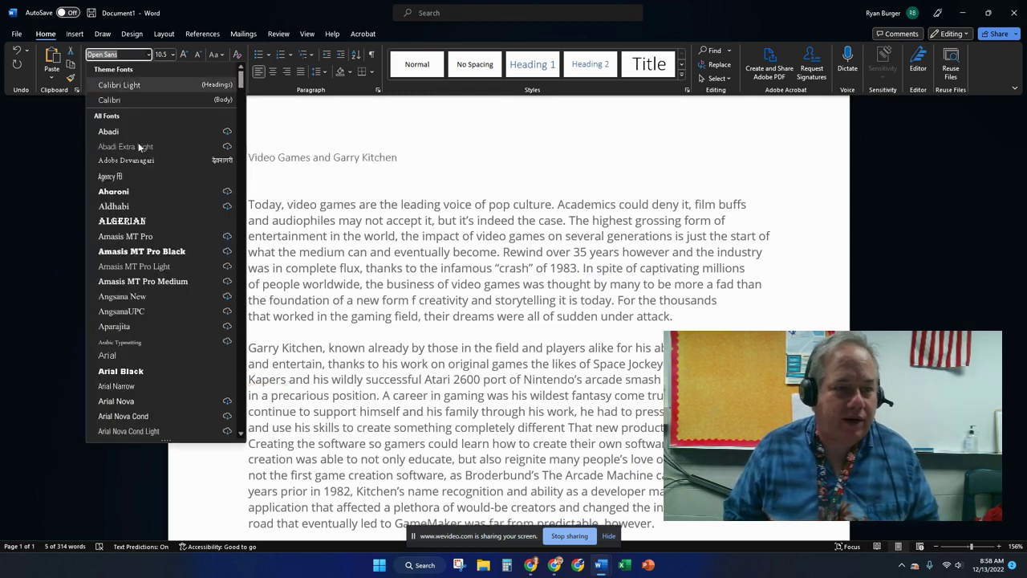
scroll(159, 332, down, 2)
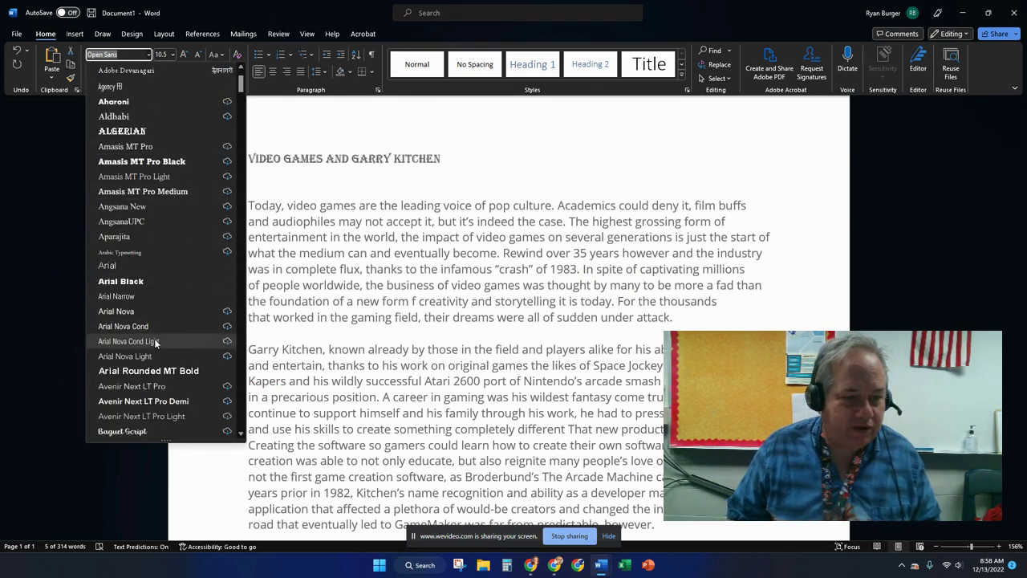
scroll(155, 332, down, 5)
scroll(155, 350, down, 2)
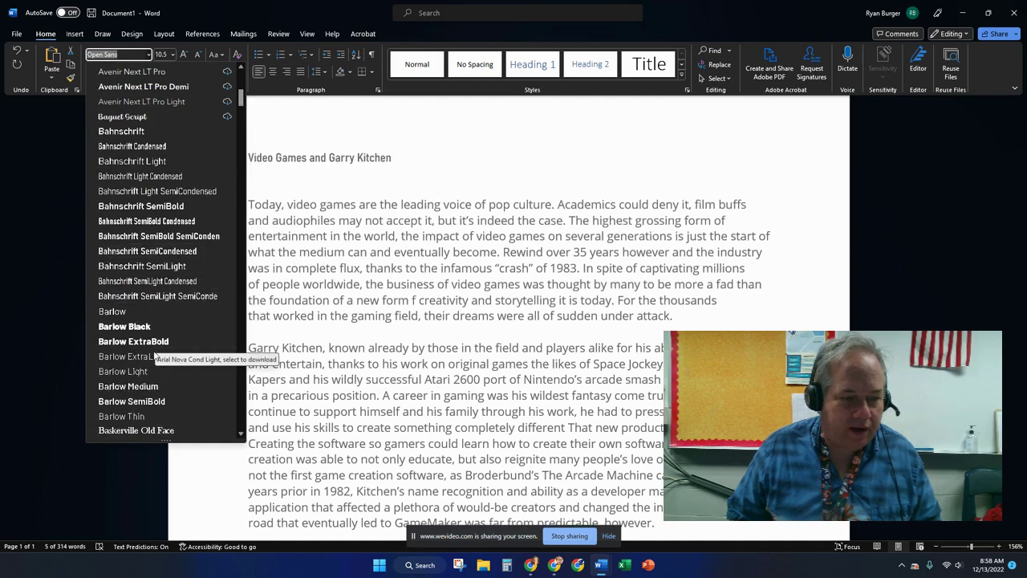
scroll(154, 356, down, 5)
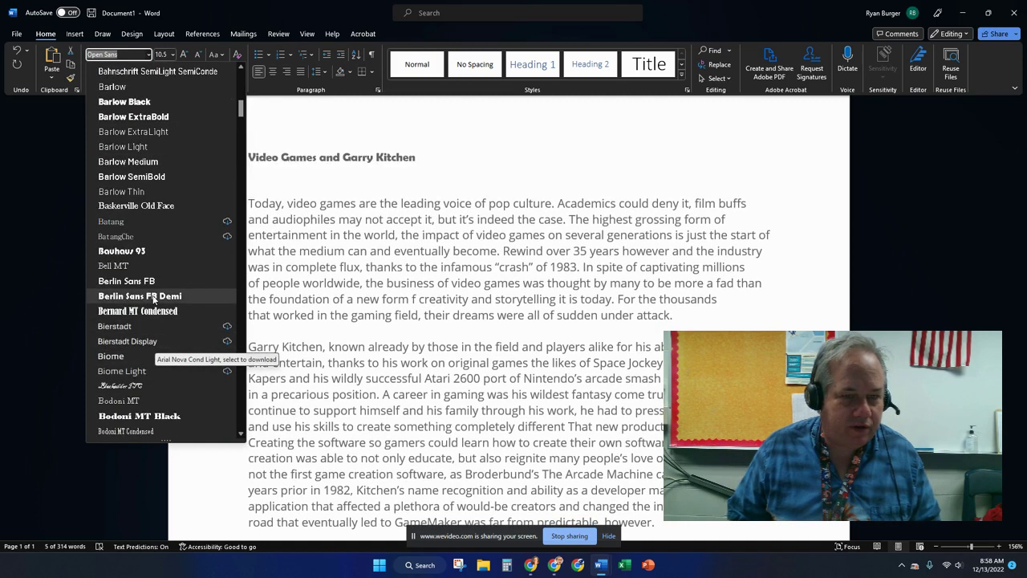
click(154, 297)
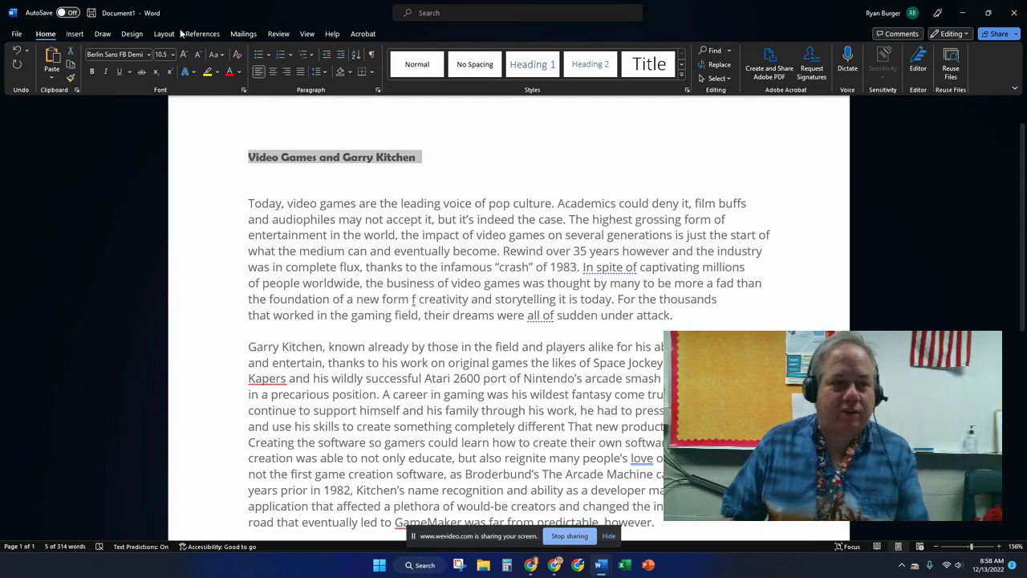
Step: Set the title's font size to 24 and adjust it with the grow and shrink font commands to 26
click(171, 55)
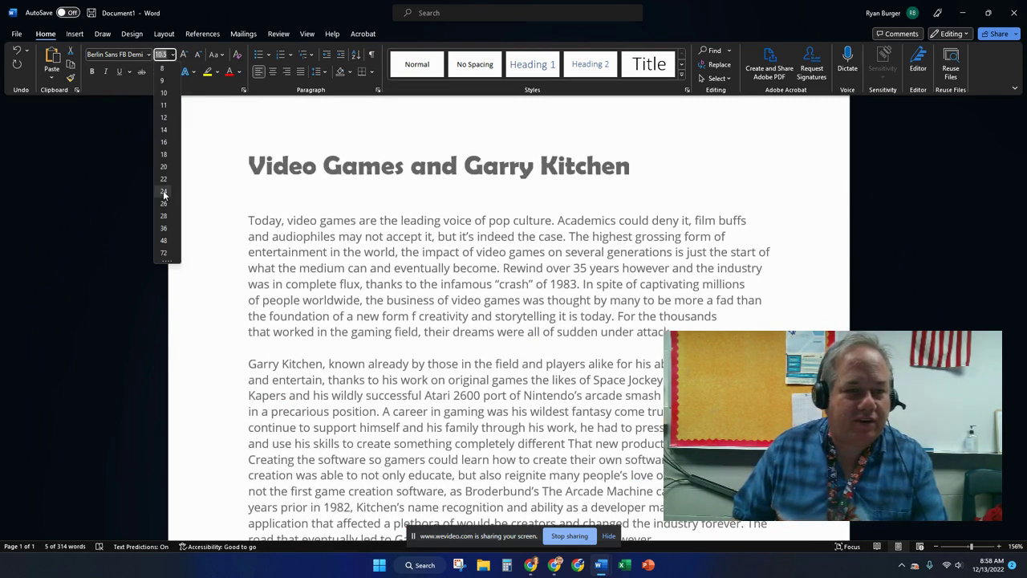
click(163, 194)
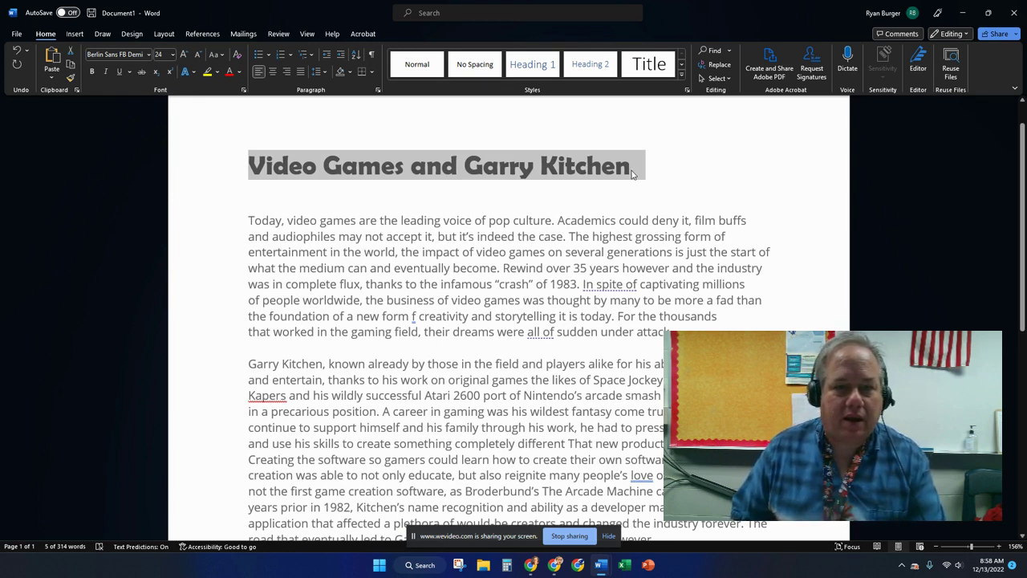
click(183, 55)
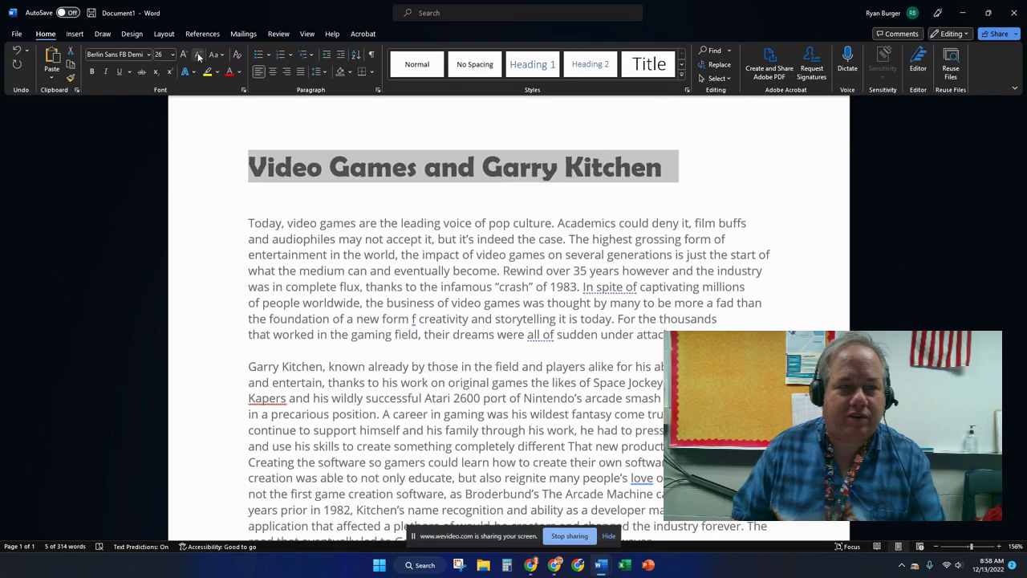
click(198, 57)
click(183, 56)
click(183, 57)
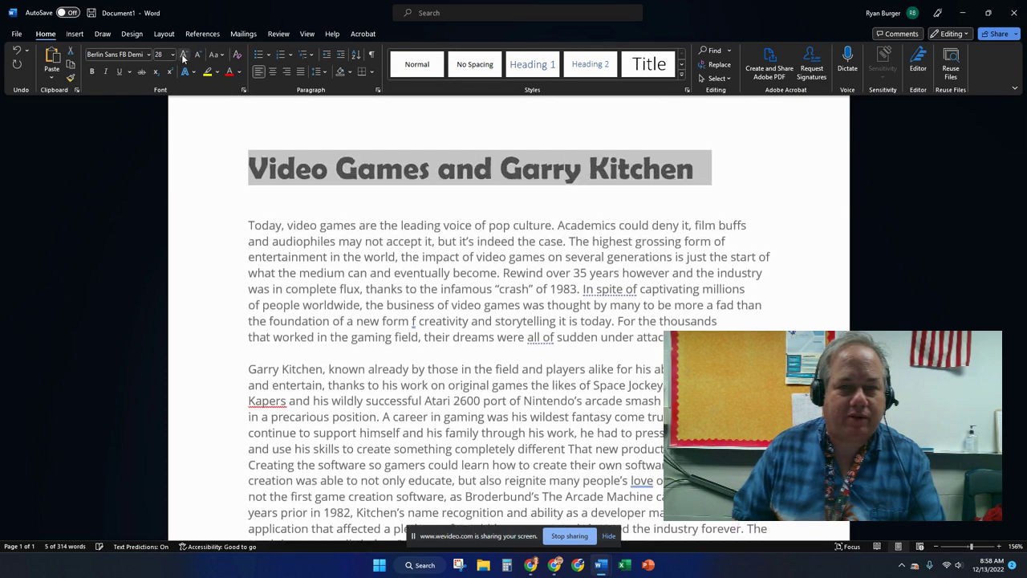
click(198, 56)
Step: Try the title in uppercase, lowercase, Capitalize Each Word and sentence case
click(220, 55)
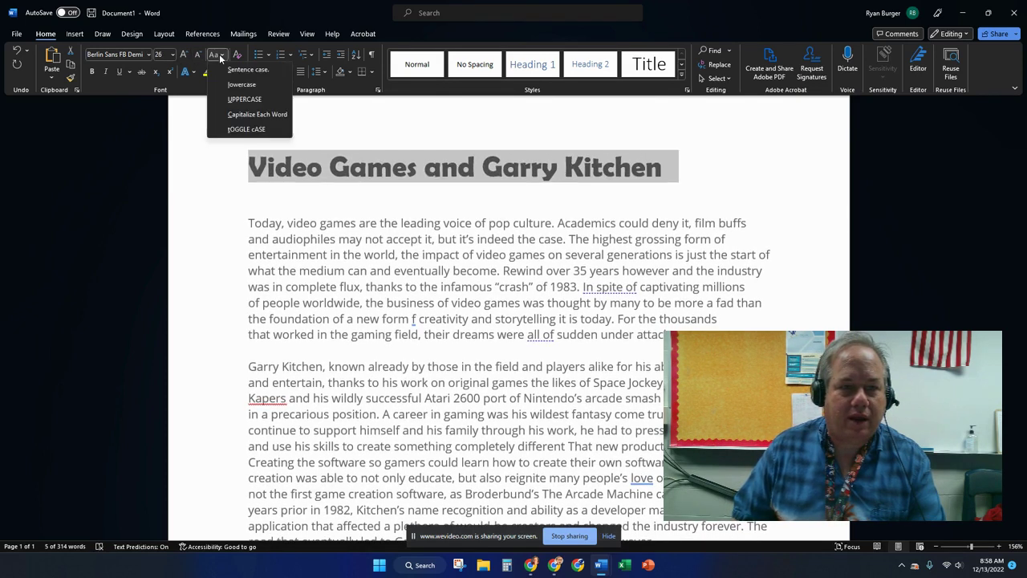
click(242, 100)
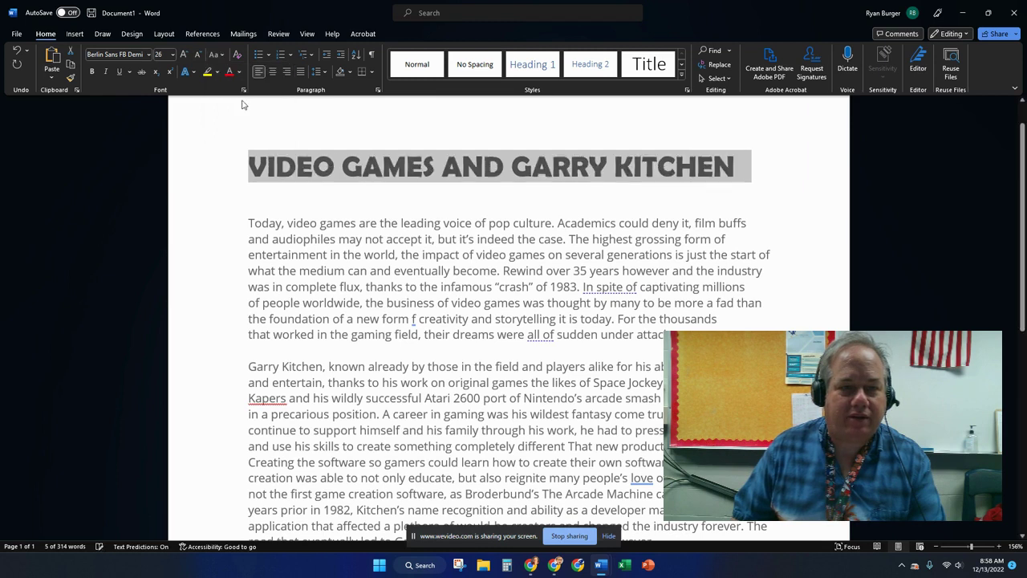
click(217, 54)
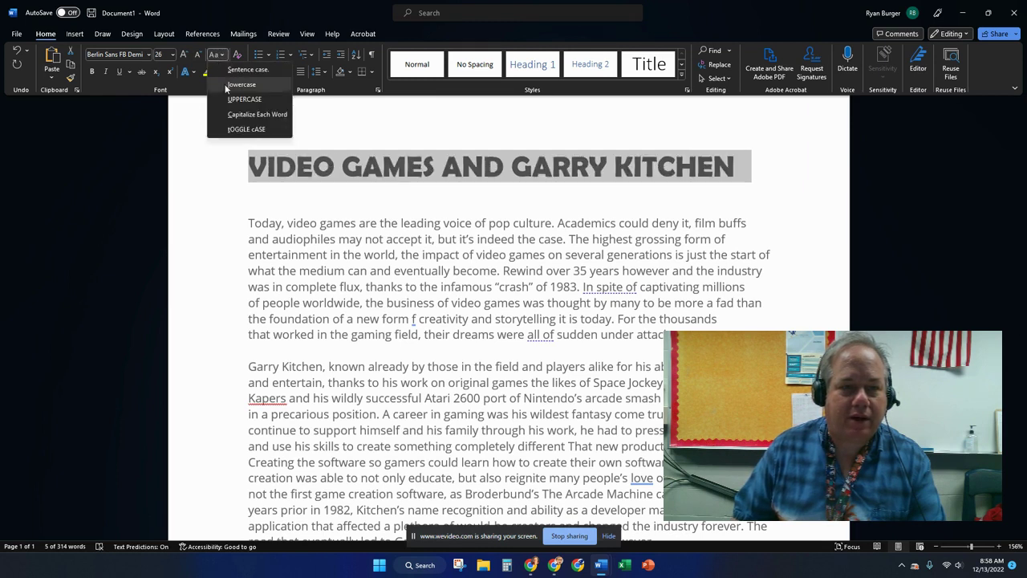
click(227, 86)
click(217, 54)
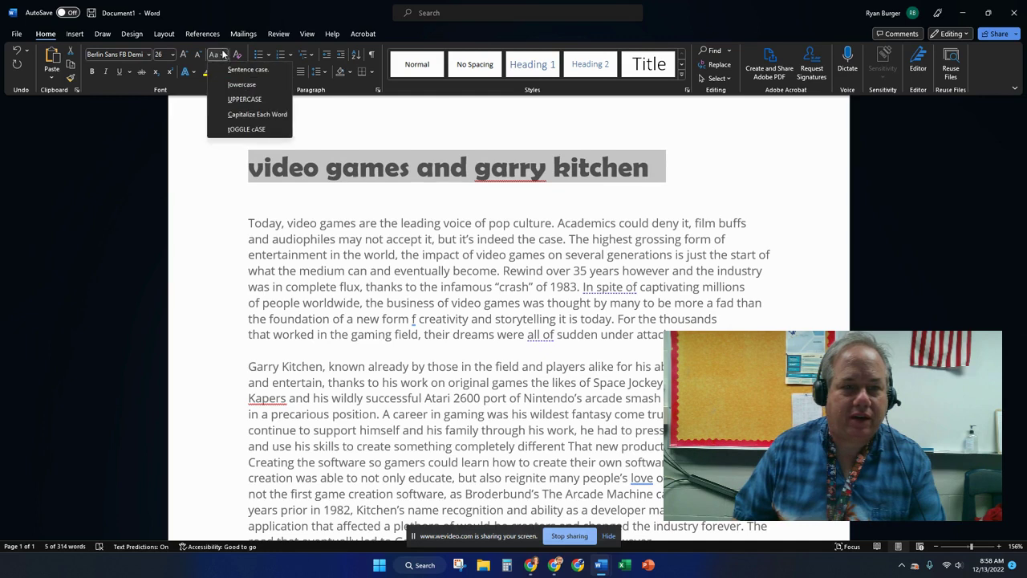
click(244, 115)
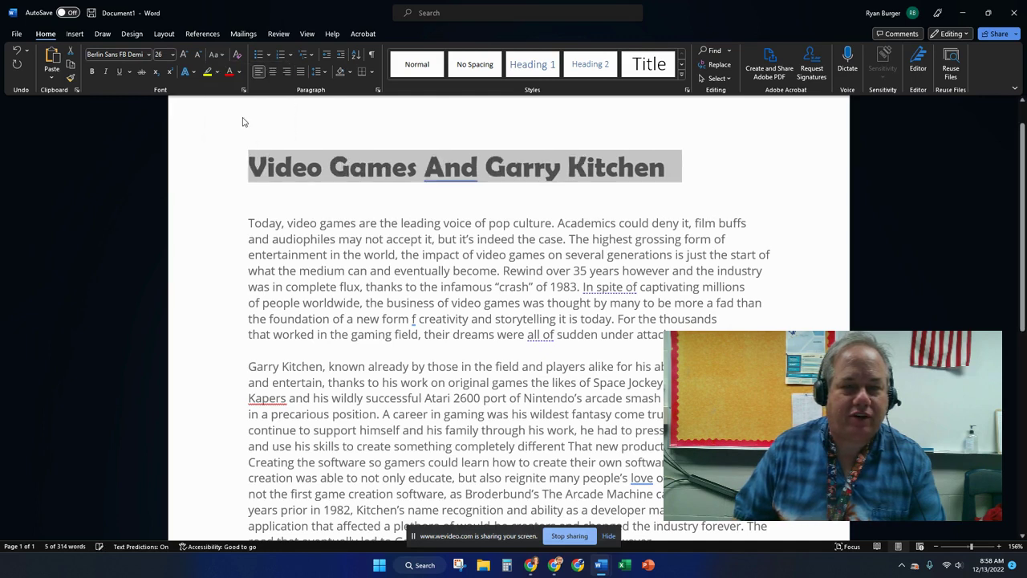
click(216, 54)
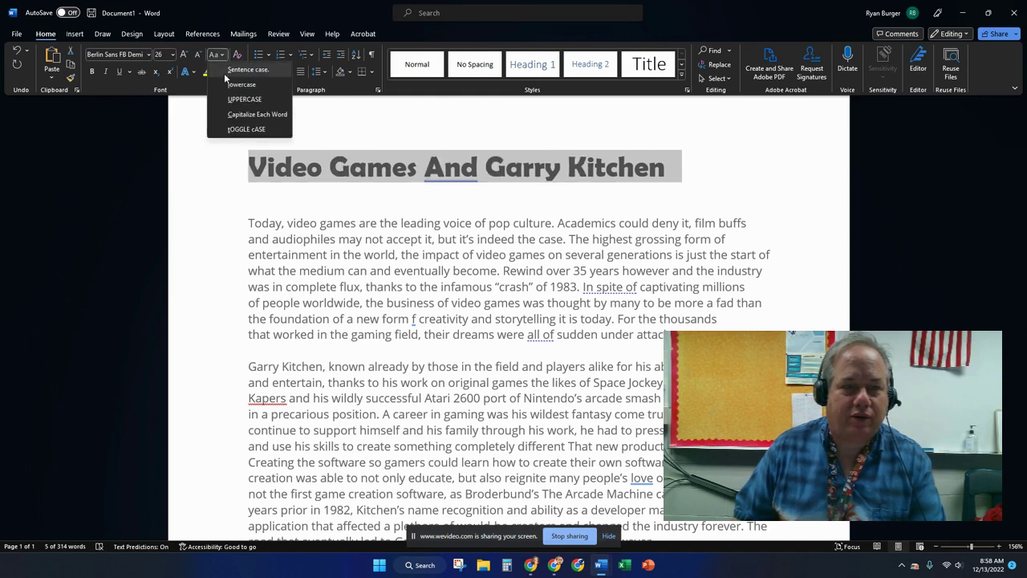
click(228, 71)
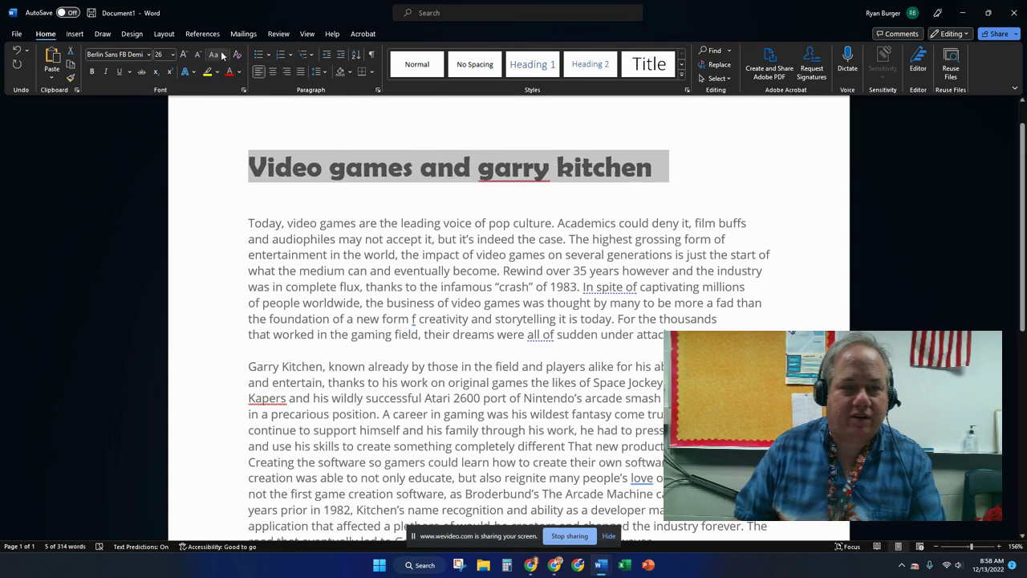
Step: Change the title's letter case to Capitalize Each Word
click(215, 54)
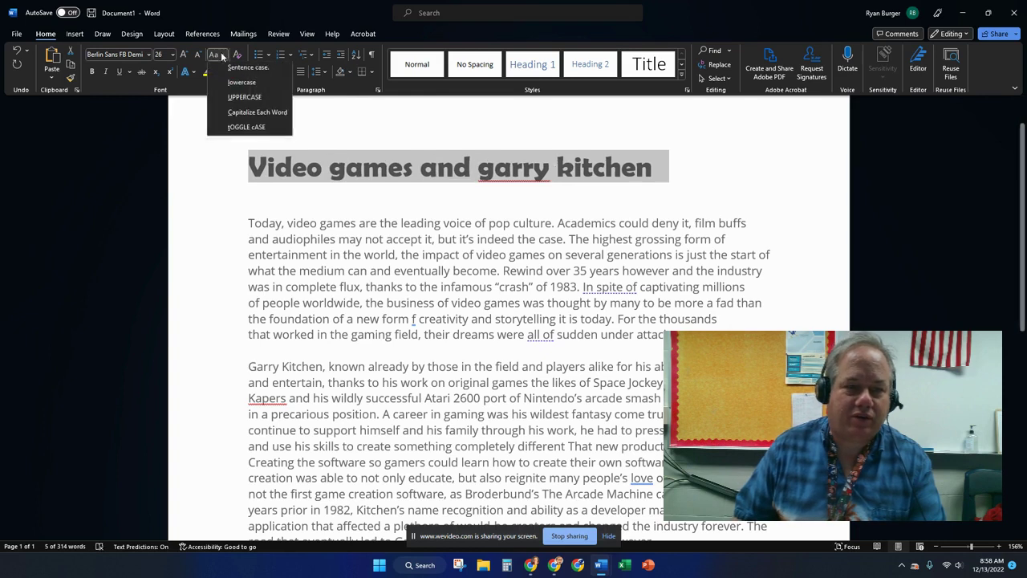
click(241, 114)
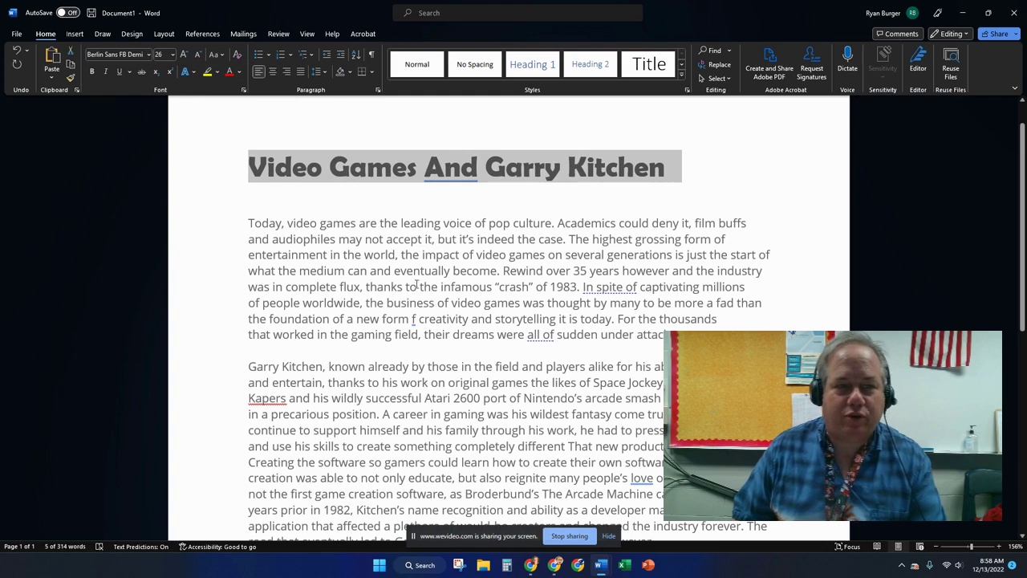
Step: Clear all formatting from the title and undo that change
click(238, 55)
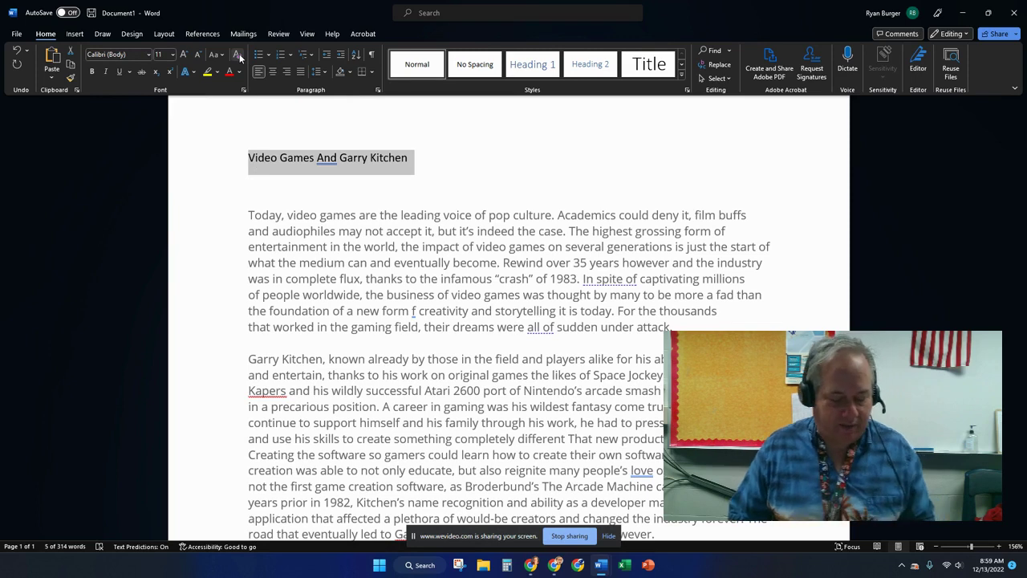
key(ctrl+z)
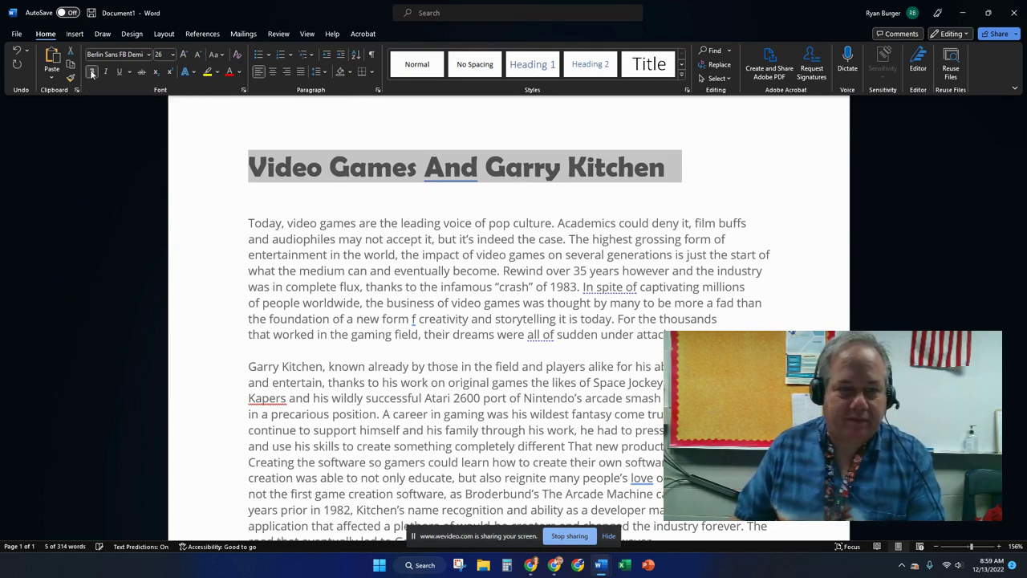
Step: Make "video games" bold and "leading" italic in the opening sentence of the first paragraph
click(271, 223)
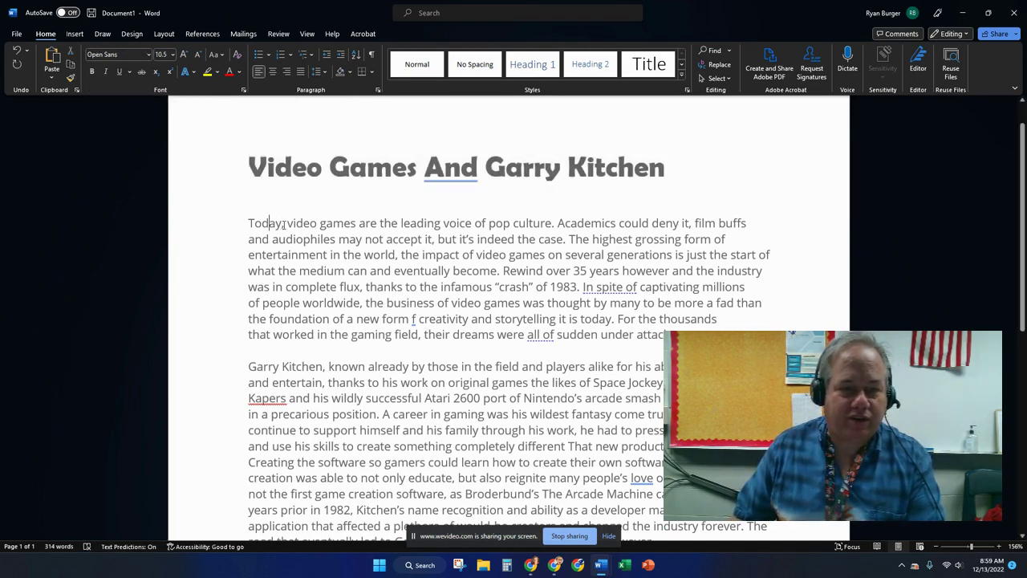
drag(289, 224, 337, 226)
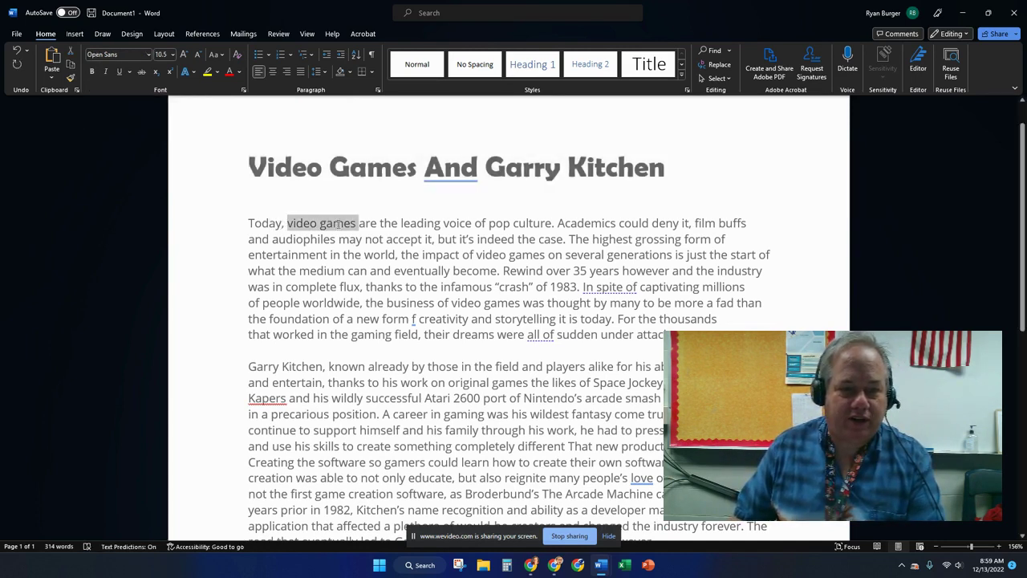
click(93, 71)
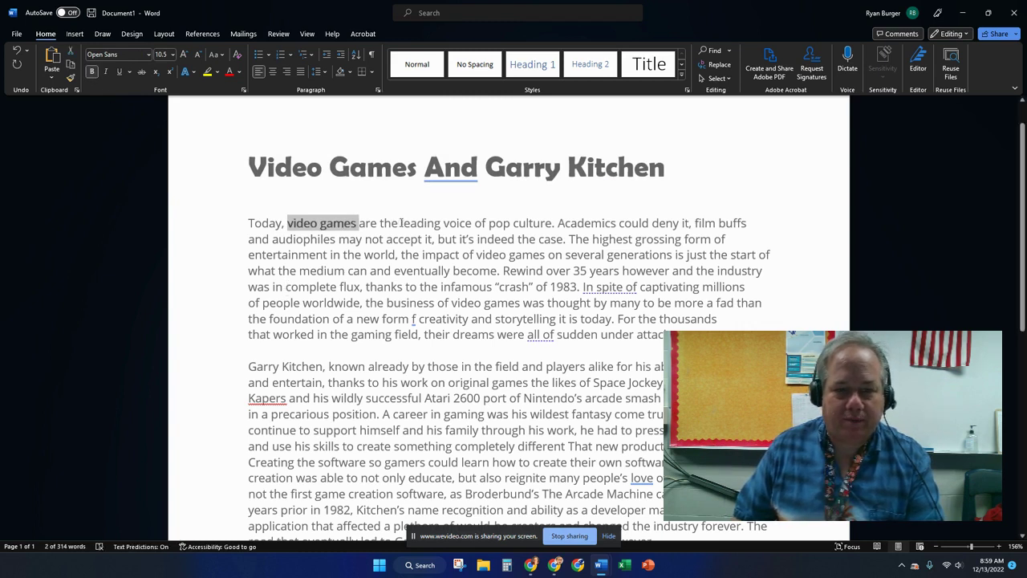
drag(401, 224, 441, 224)
click(106, 71)
Step: Underline "pop culture" and strike through "could" in the opening line of the first paragraph
drag(490, 224, 552, 224)
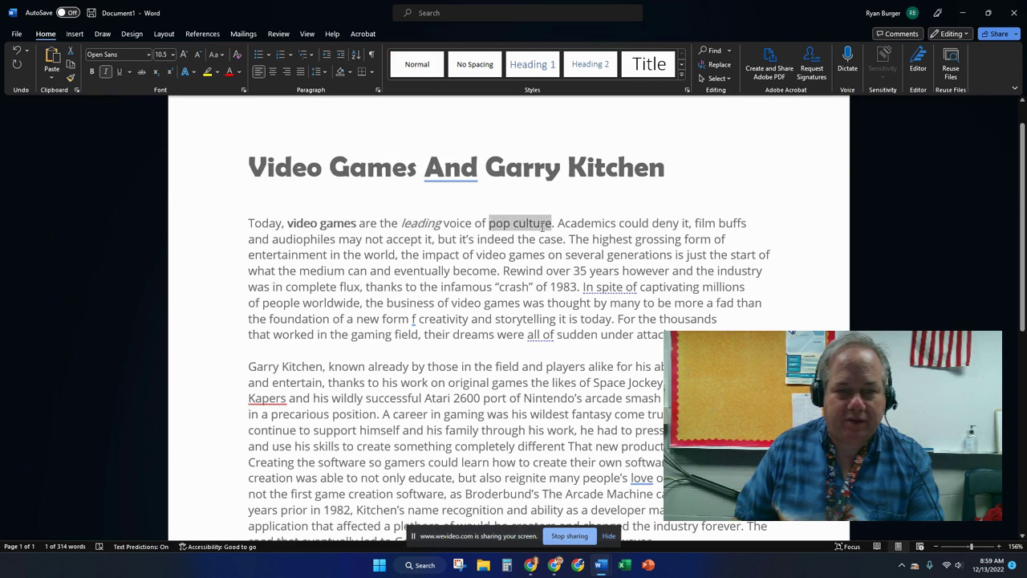
click(120, 72)
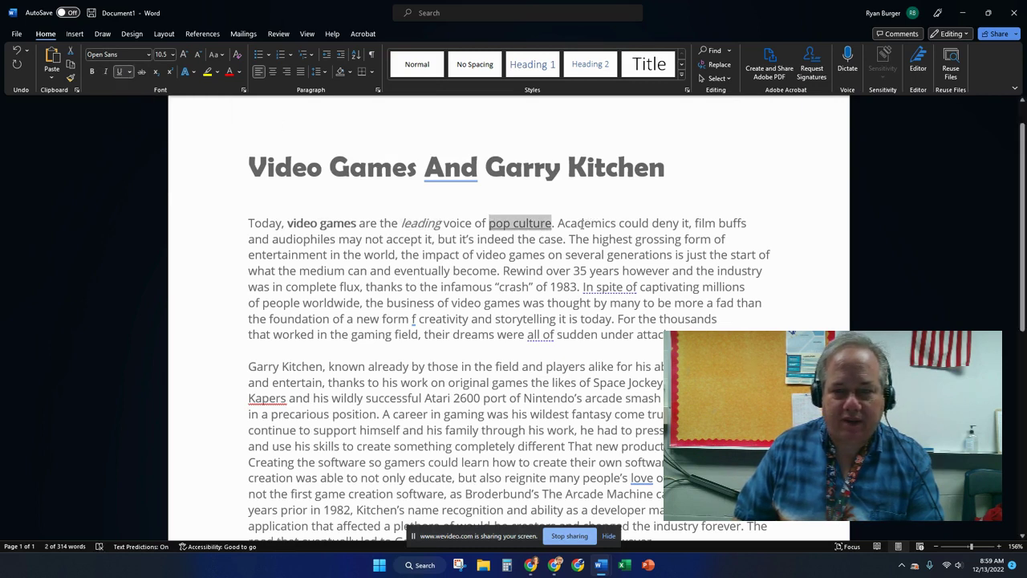
drag(621, 224, 649, 224)
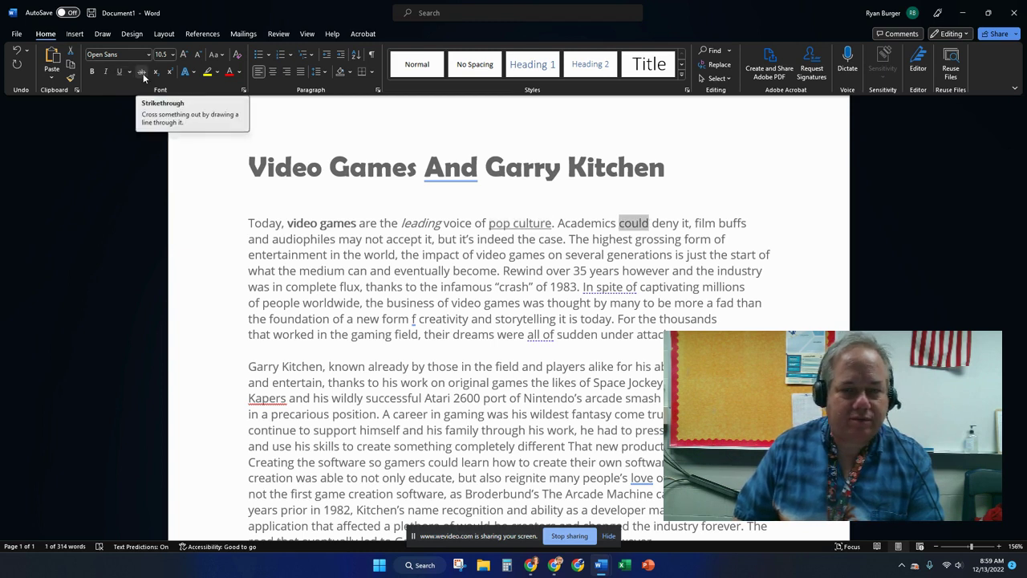
click(142, 73)
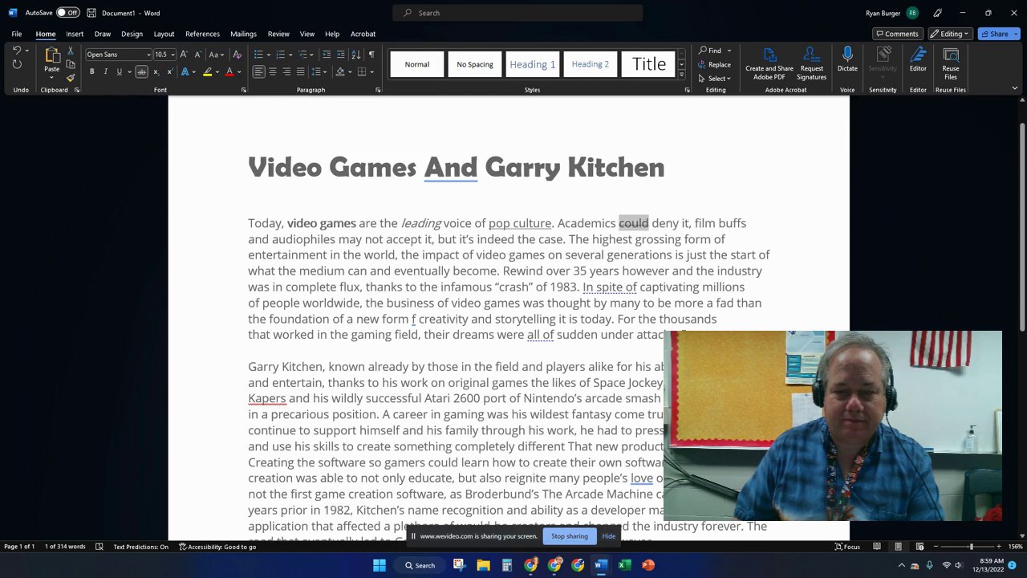
Step: Insert a new line reading "MTV" between the first and second paragraphs
click(684, 335)
key(Return)
text(MTV)
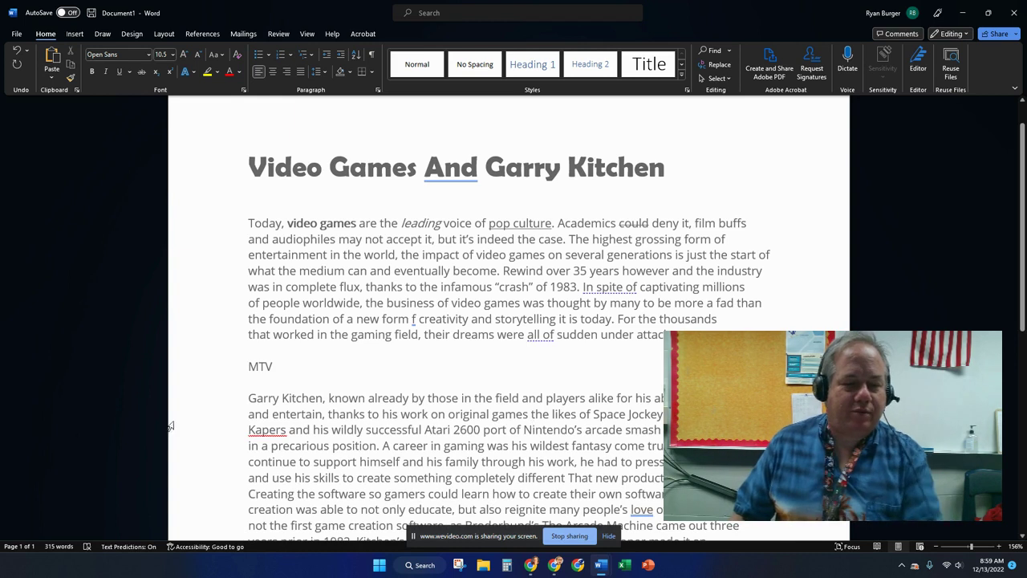
Step: Format the letters "TV" in "MTV" as superscript and switch them to subscript
drag(273, 368, 260, 369)
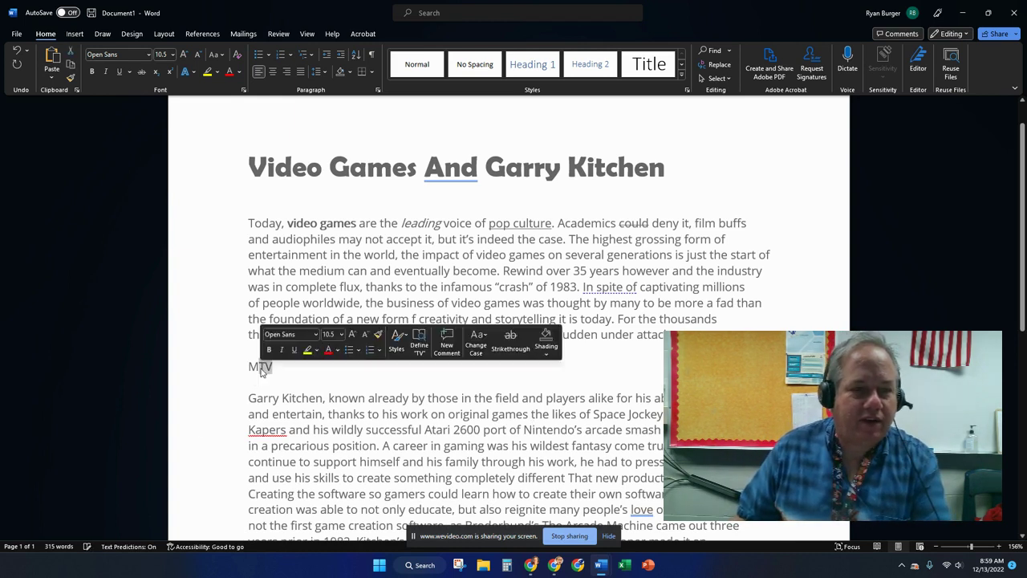
click(169, 73)
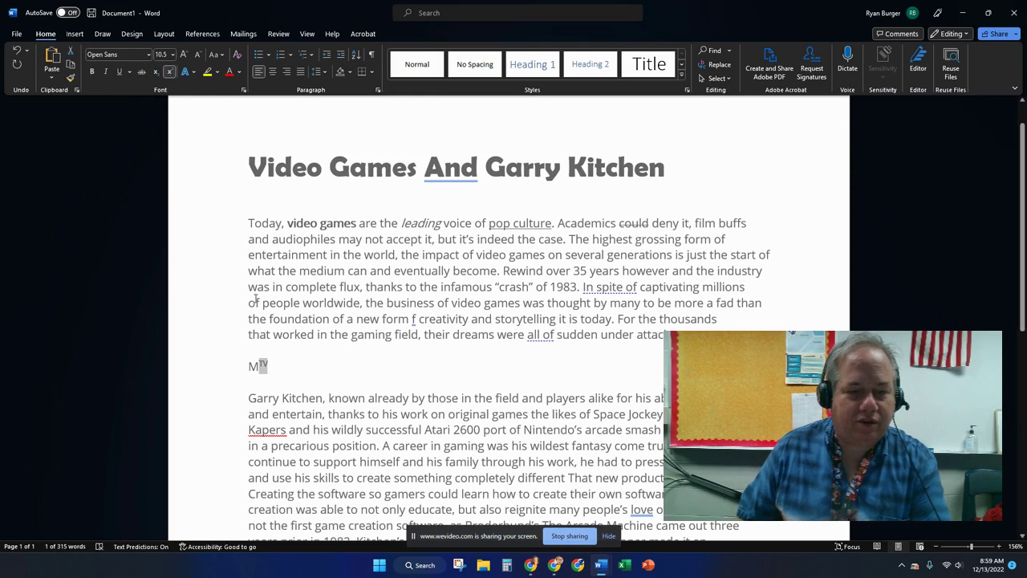
click(156, 72)
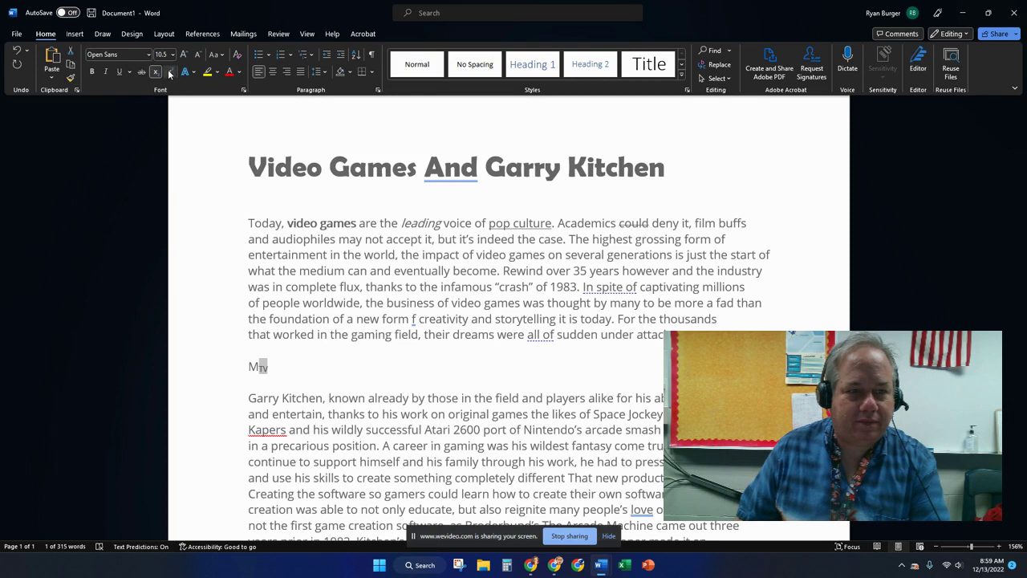
Step: Switch the letters "TV" in "MTV" between subscript and superscript, leaving them formatted as superscript
click(170, 73)
click(156, 73)
click(169, 73)
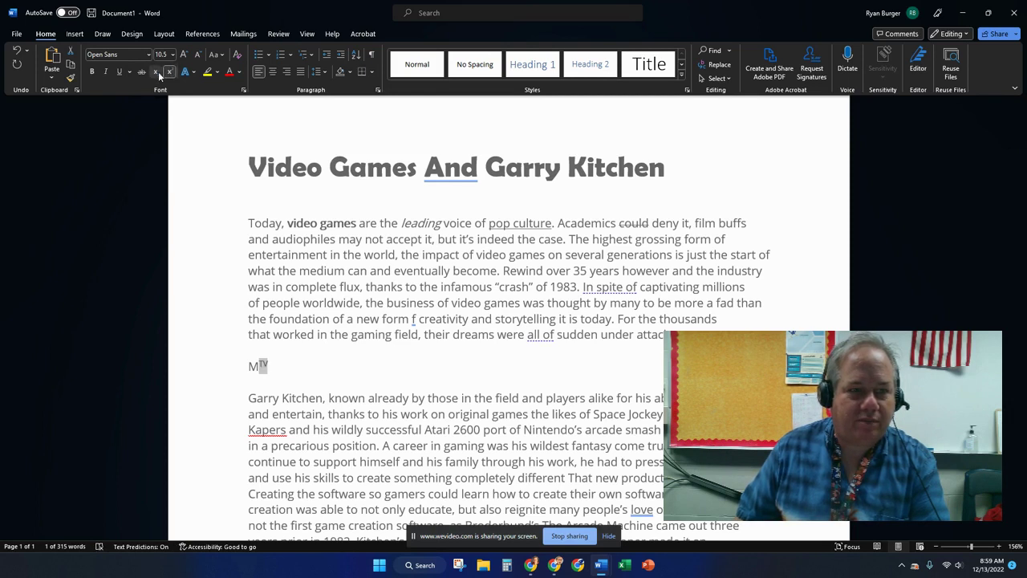
Step: Apply the largest orange glow variation as a text effect to the entire article title
click(335, 188)
drag(667, 170, 244, 158)
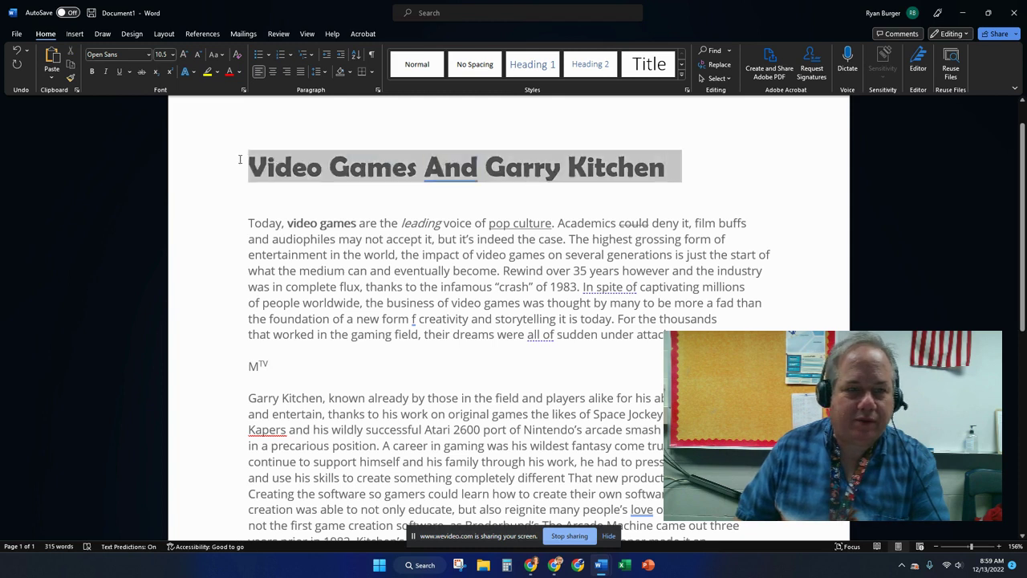
click(195, 73)
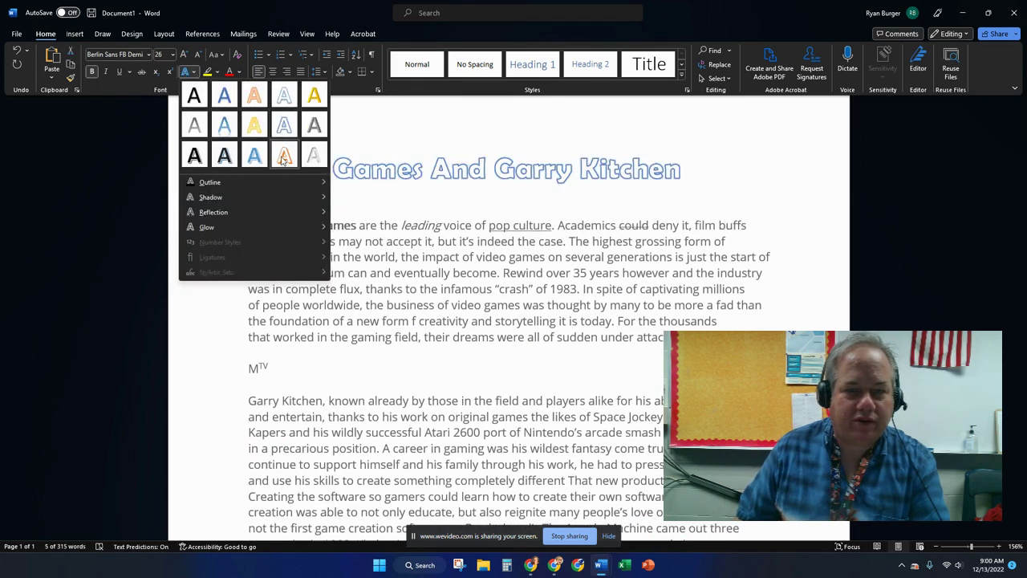
mouse_move(227, 185)
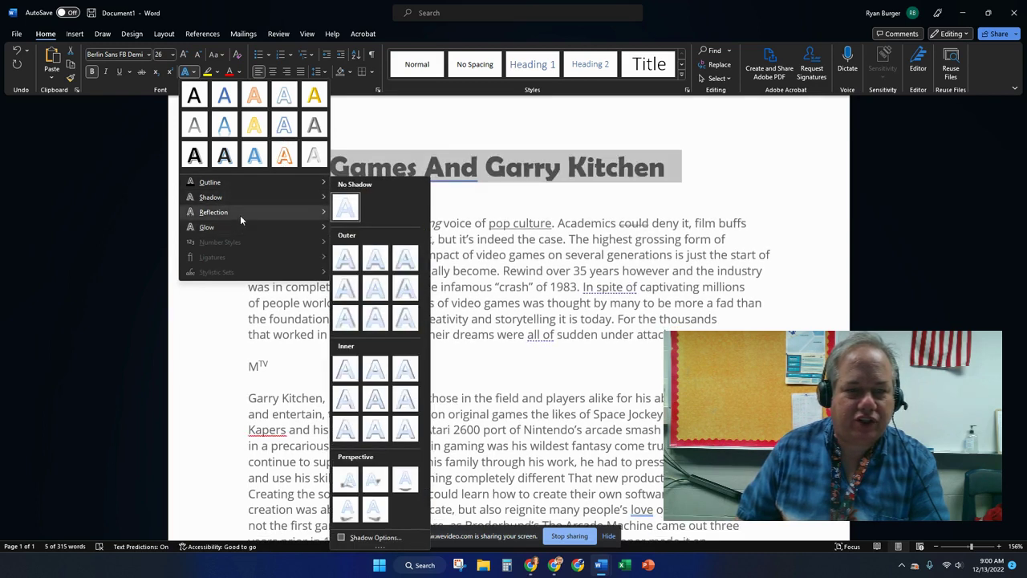
mouse_move(226, 231)
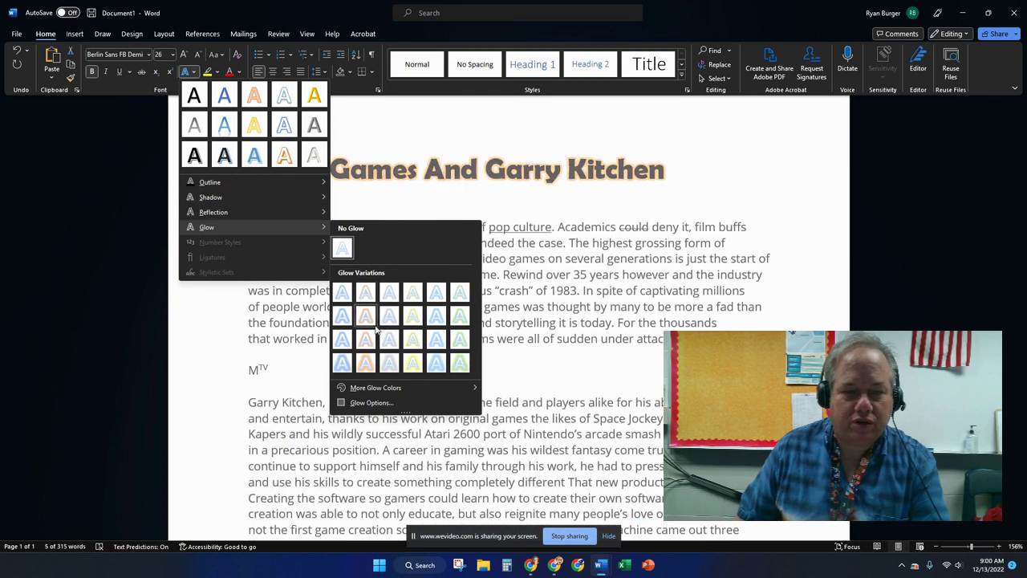
click(366, 365)
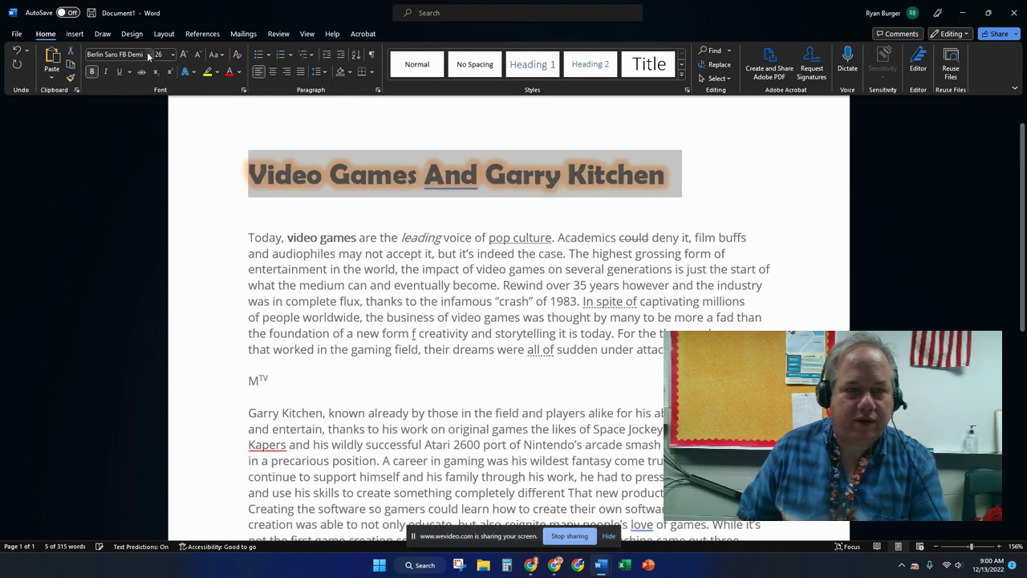
click(356, 237)
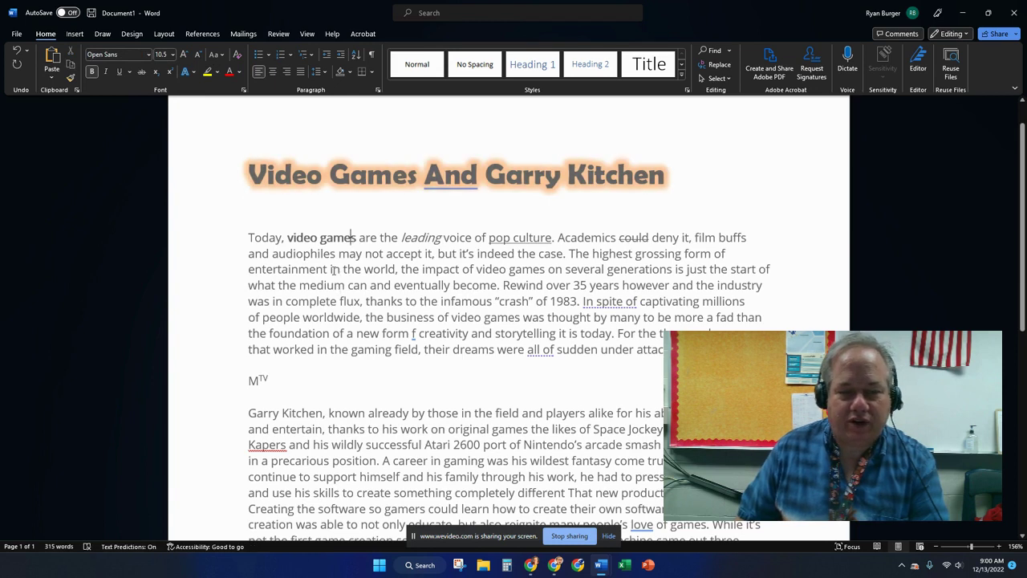
Step: Highlight the word "world" in the first paragraph's third line in bright green
drag(366, 269, 397, 271)
click(217, 73)
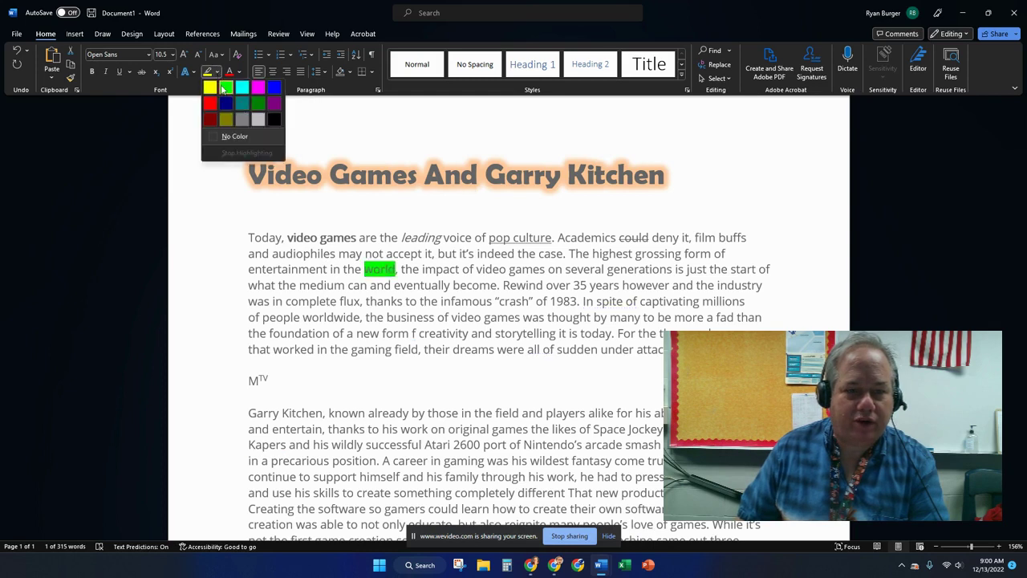
click(224, 87)
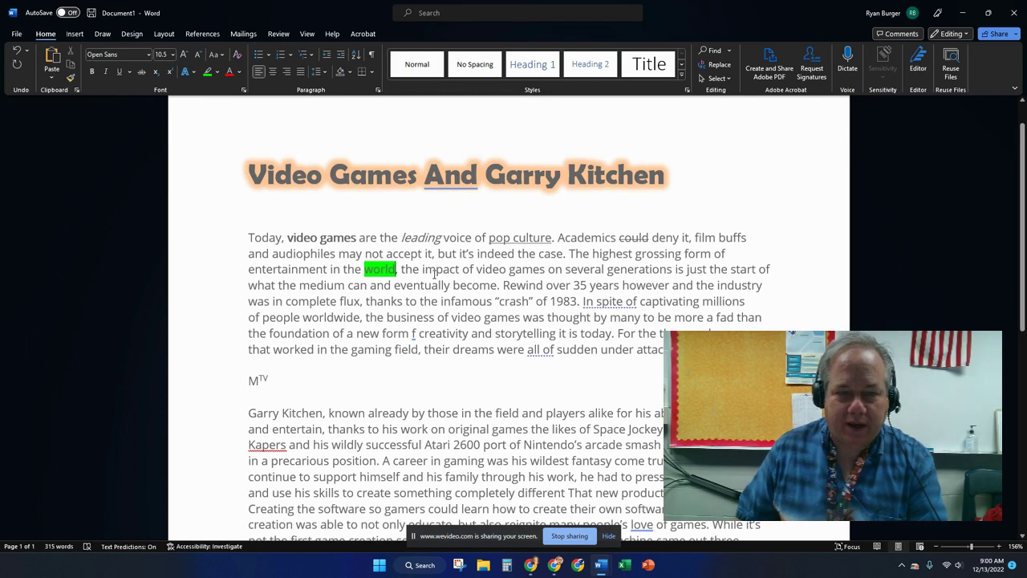
Step: Change the font color of "impact" in the first paragraph's third line to standard red
drag(422, 270, 458, 269)
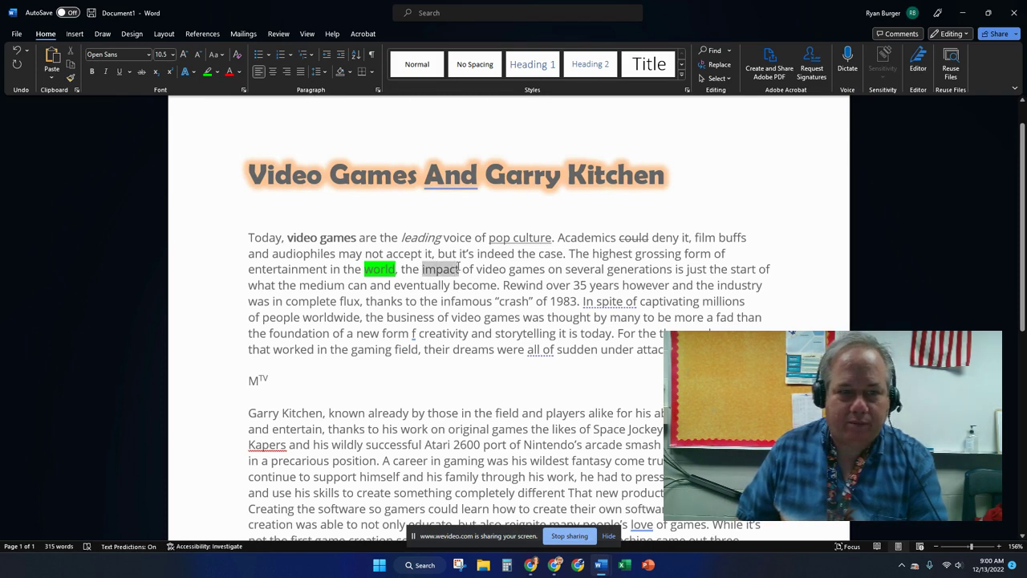
click(240, 73)
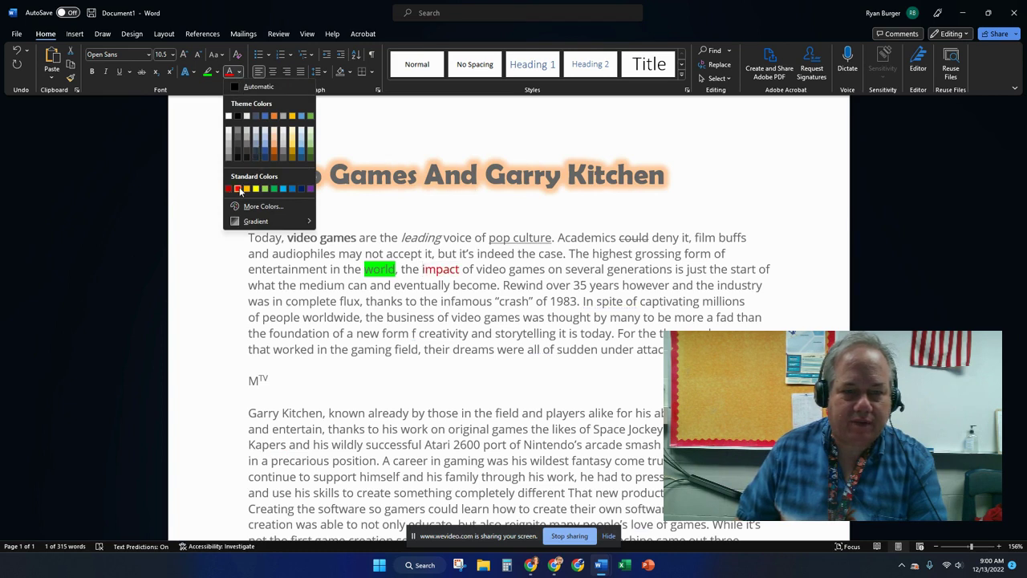
click(238, 190)
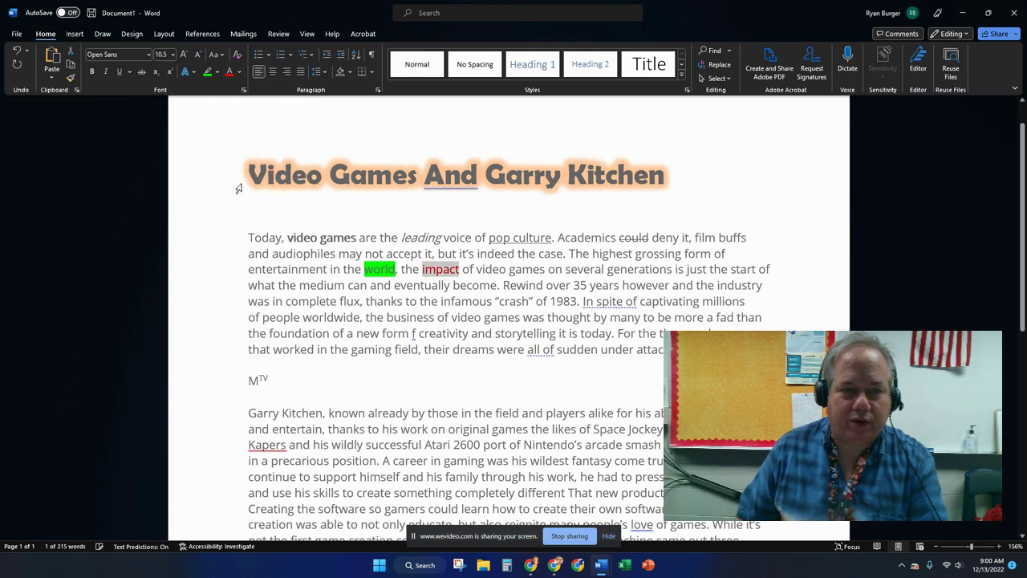